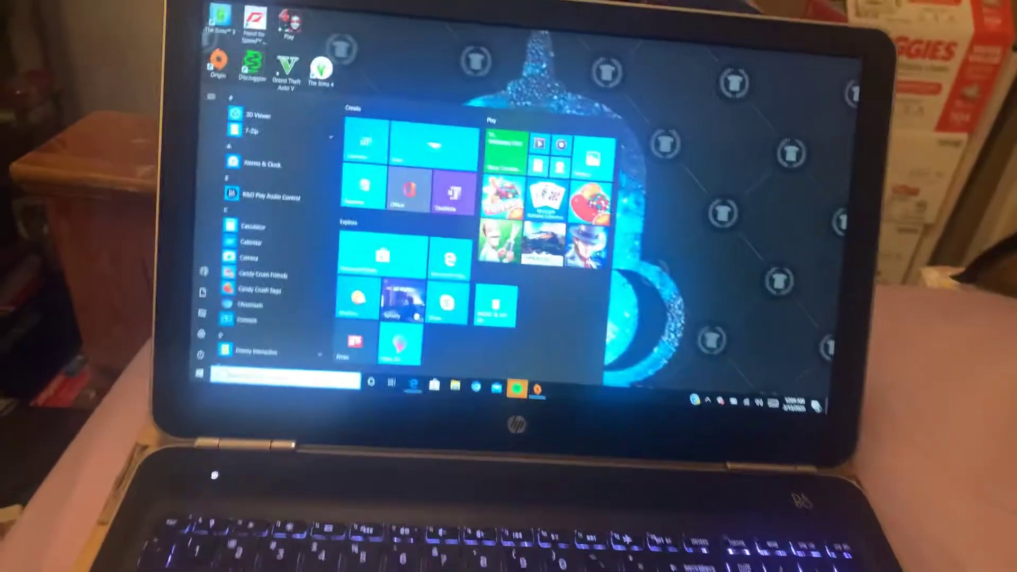
Close the Start menu's app list to reveal the desktop with its game icons.
key(super)
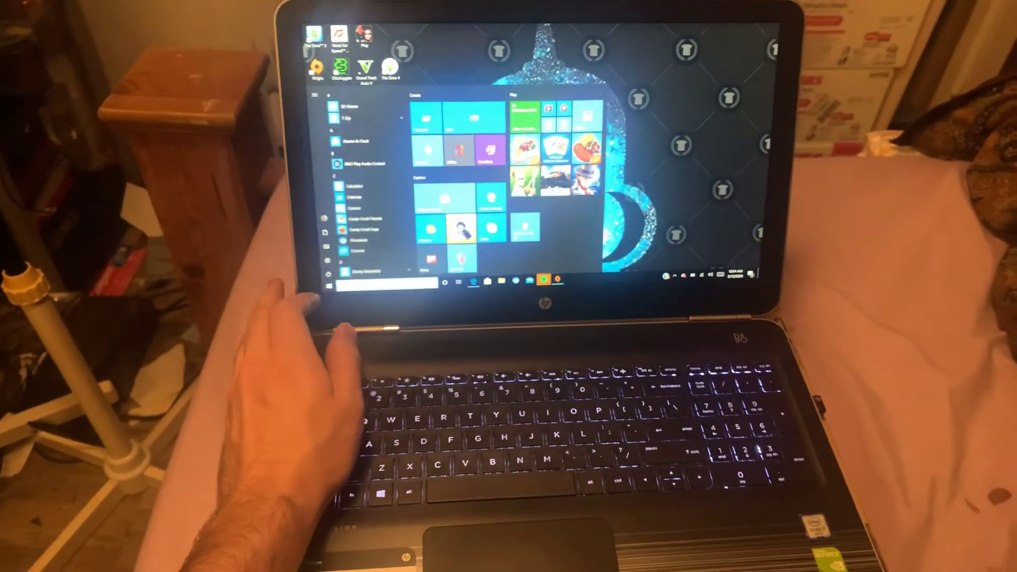
key(super)
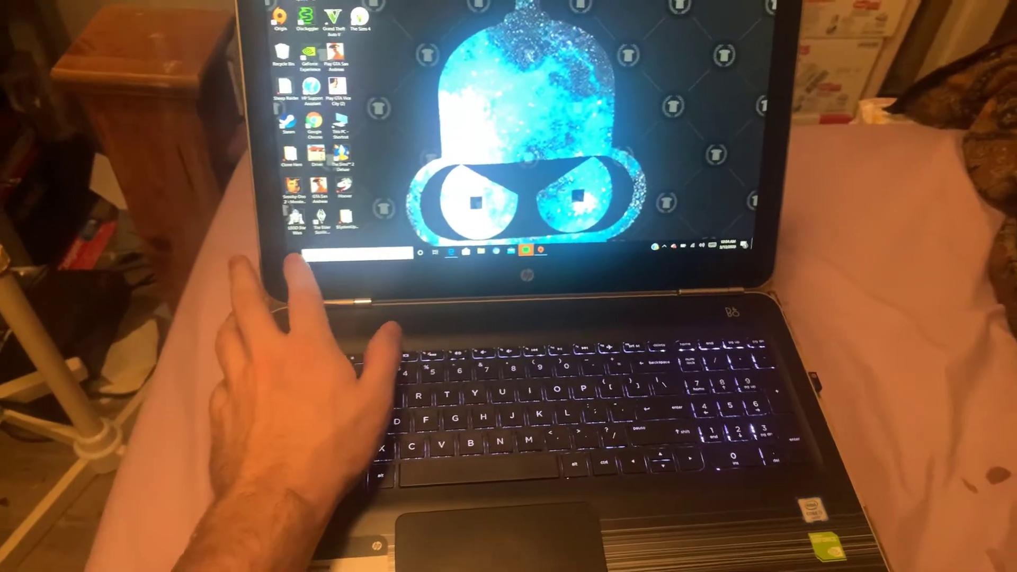
key(super)
key(super)
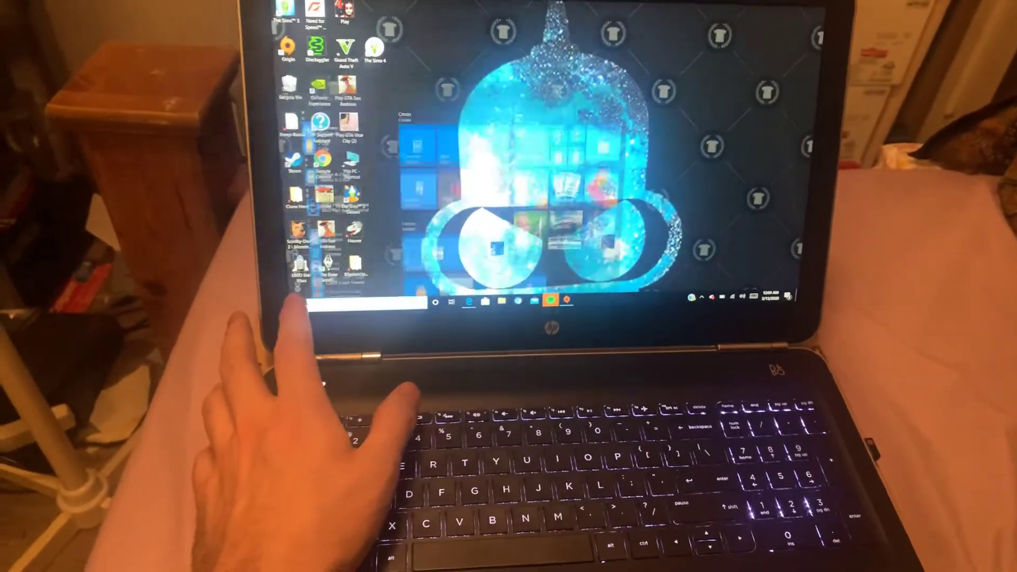
key(super)
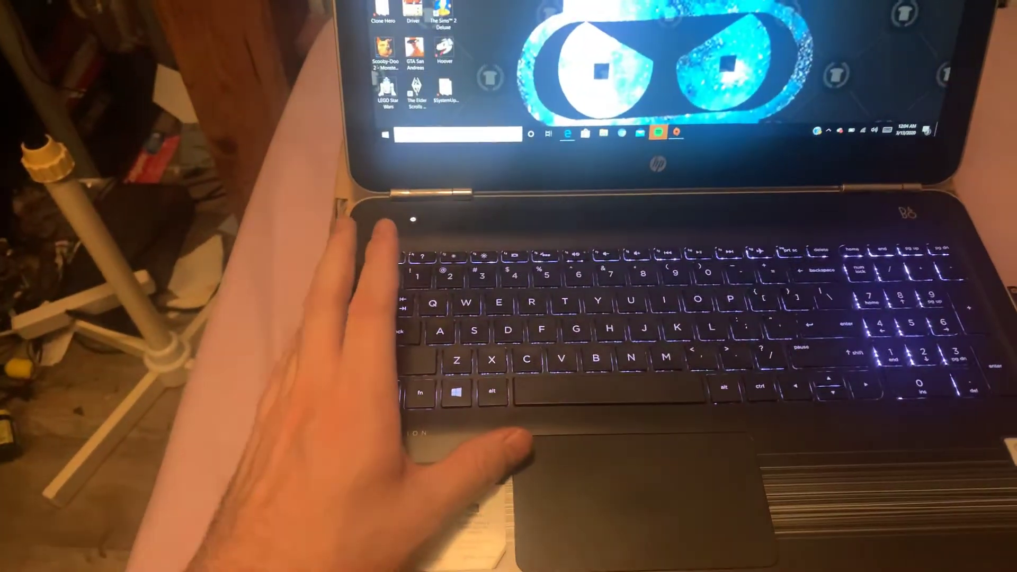
key(super)
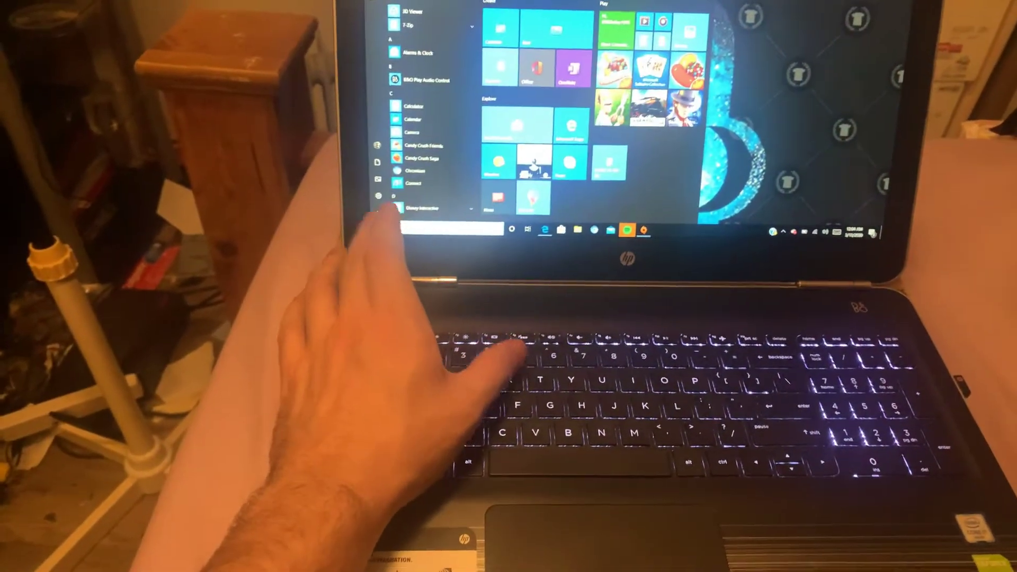
key(super)
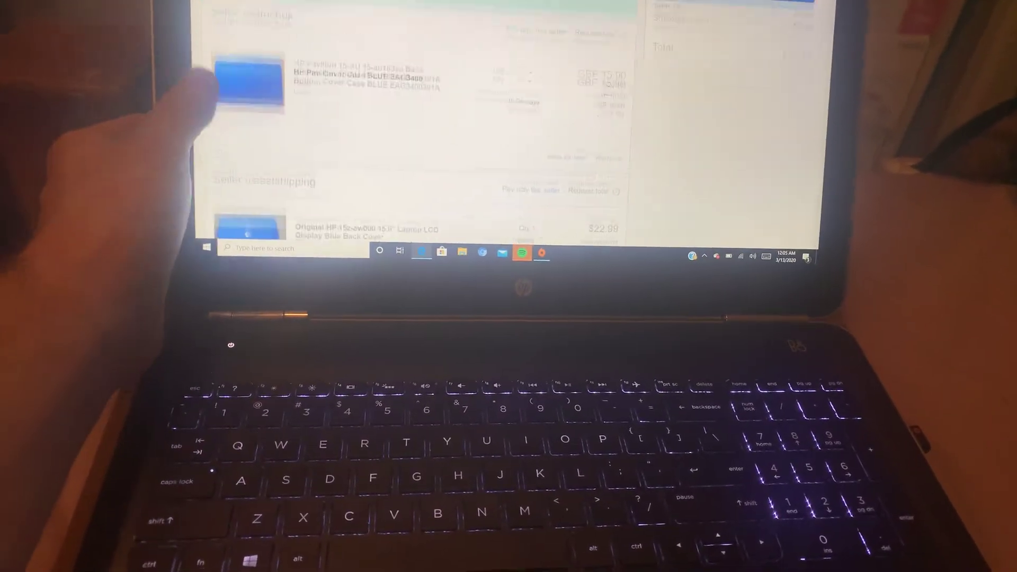
scroll(438, 143, down, 2)
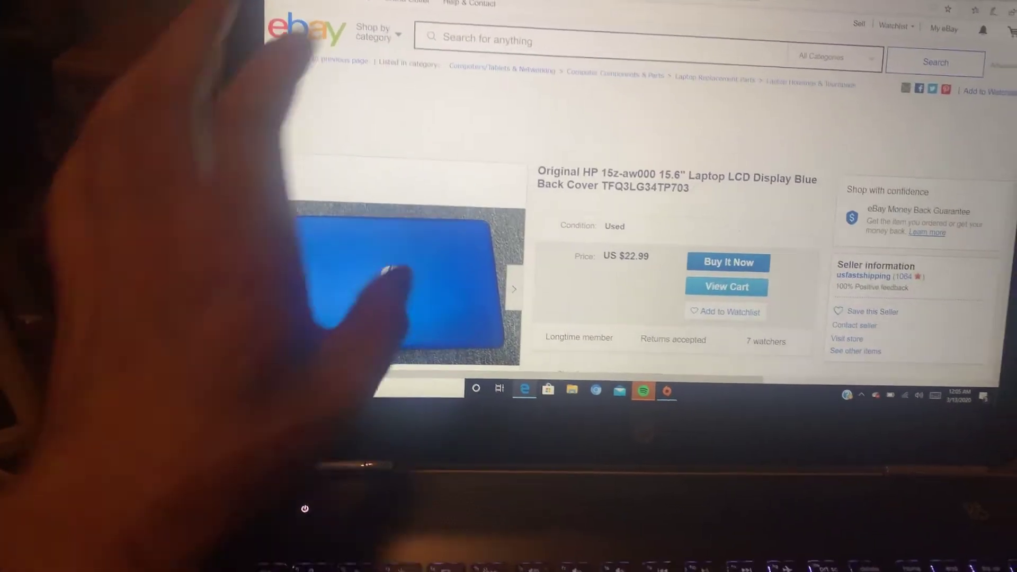
scroll(636, 279, down, 4)
Enlarge the blue HP 15z-aw000 display back cover photo to full screen.
click(358, 199)
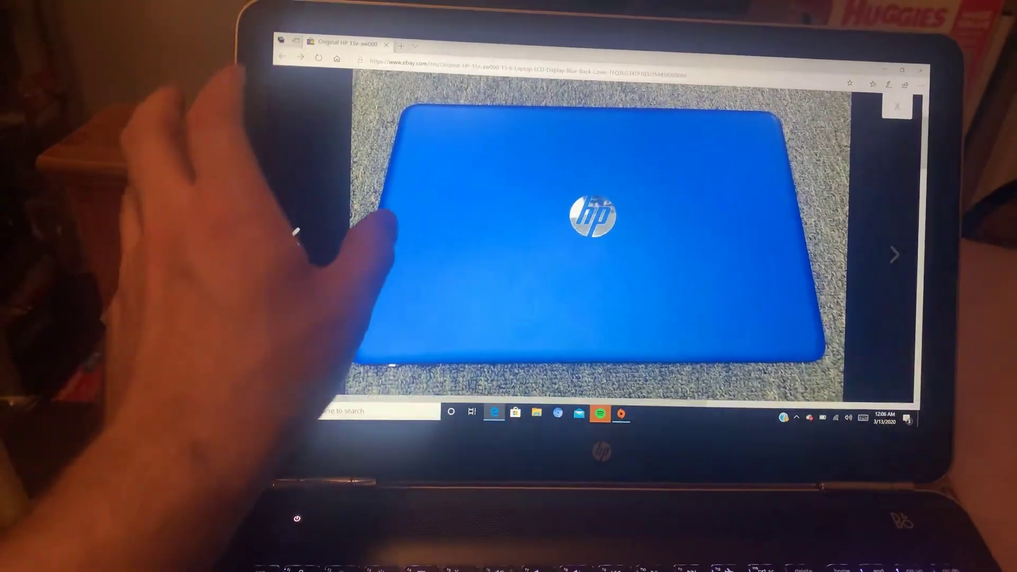
click(318, 239)
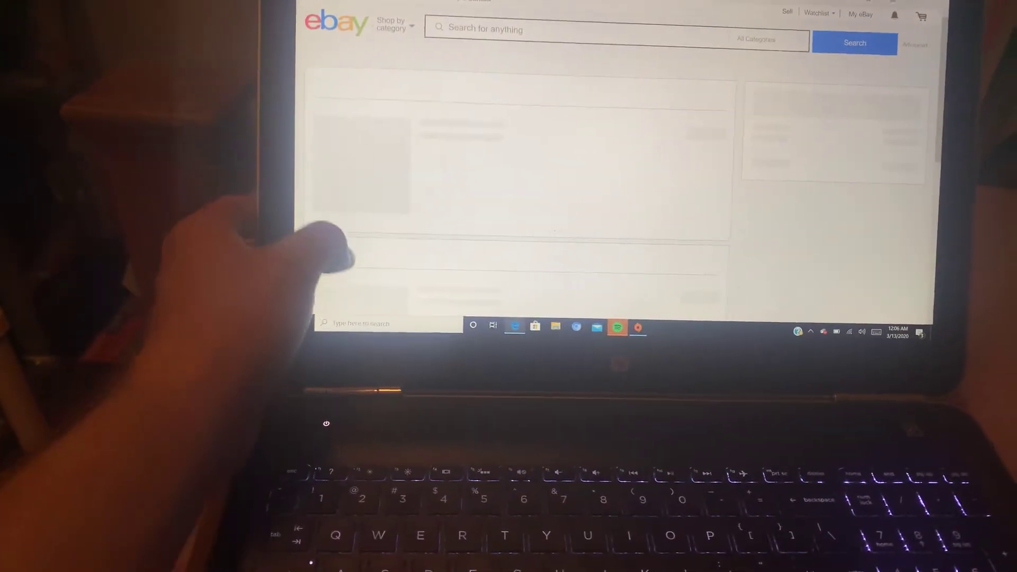
scroll(350, 168, down, 1)
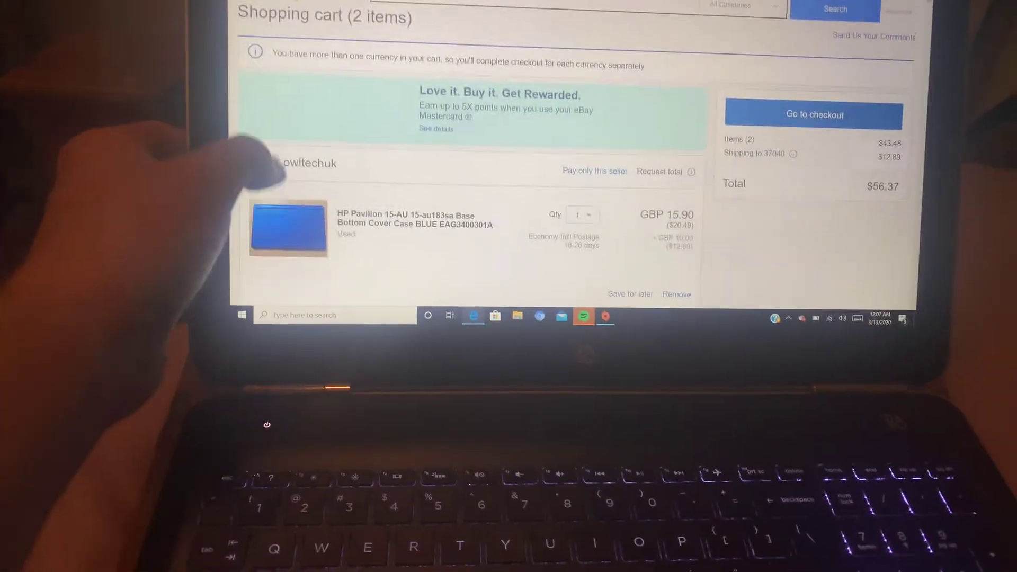
scroll(286, 199, down, 2)
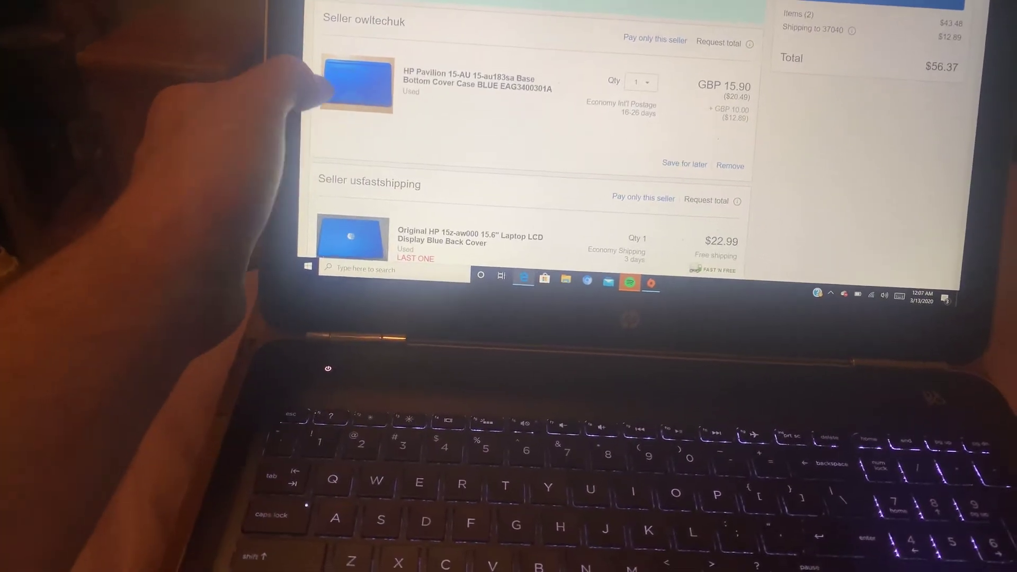
Open the blue HP Pavilion 15-AU bottom cover case listing from the cart.
click(358, 84)
Enlarge the bottom case photo, view its blue inside, then return to the exterior.
click(357, 254)
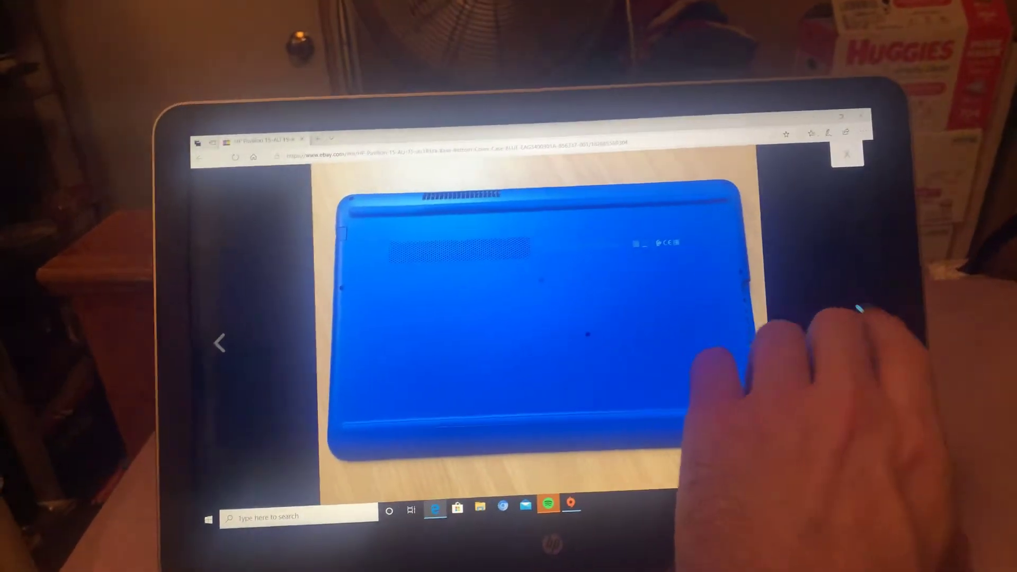
click(859, 310)
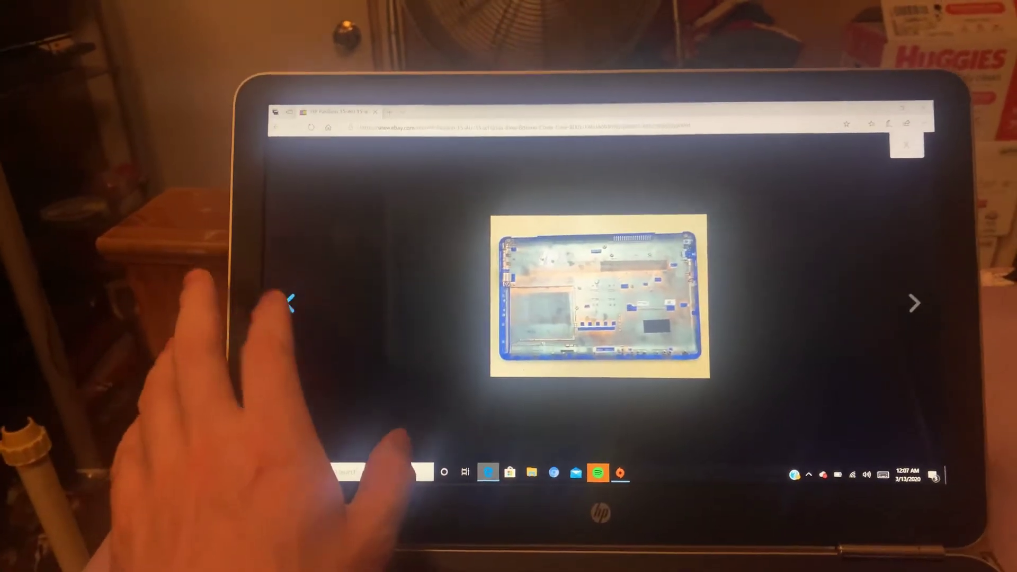
click(243, 318)
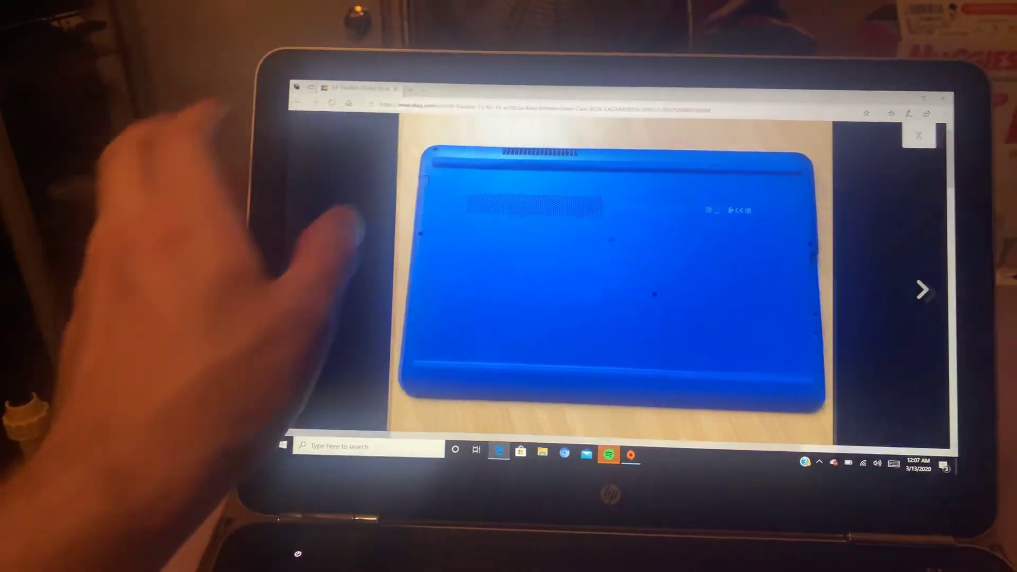
Close the bottom case photo and return to the $56.37 two-item cart.
click(919, 137)
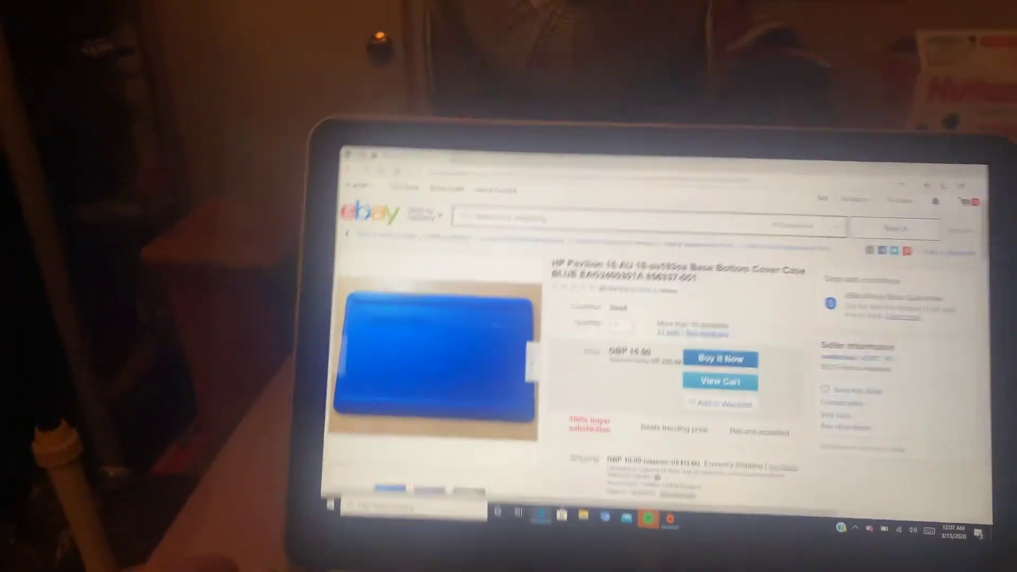
scroll(446, 238, down, 3)
scroll(445, 238, down, 4)
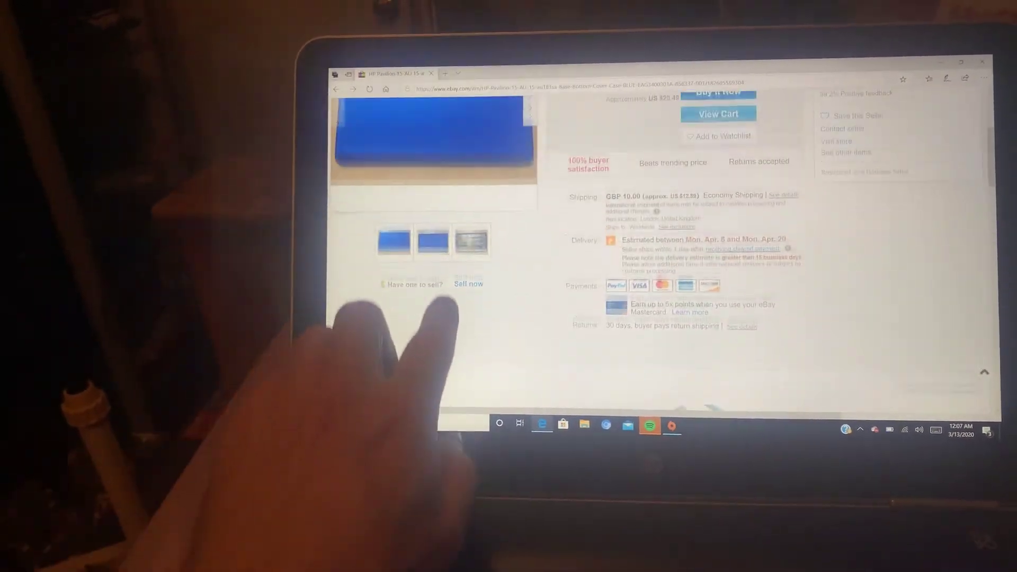
scroll(445, 239, up, 4)
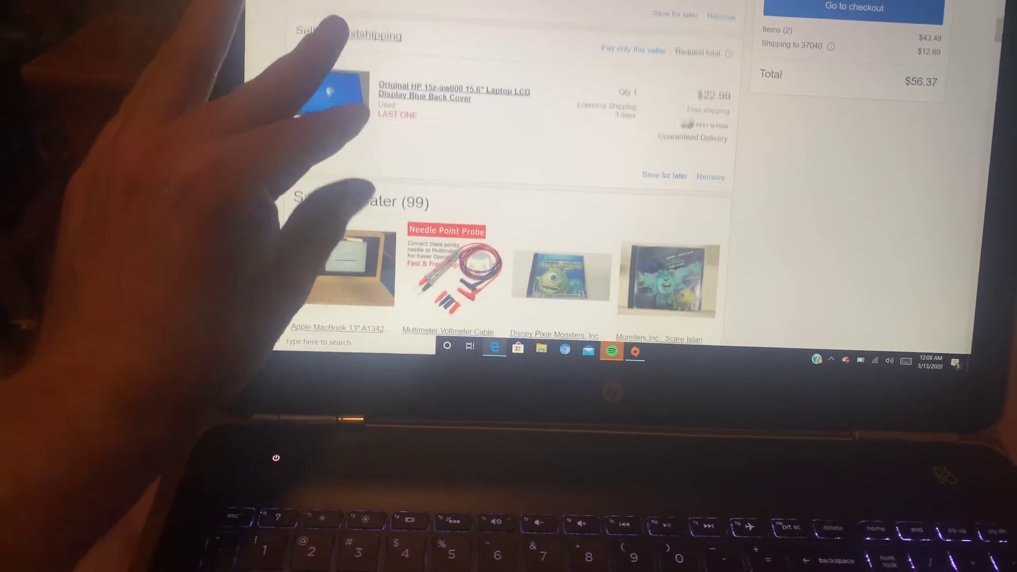
scroll(556, 199, down, 3)
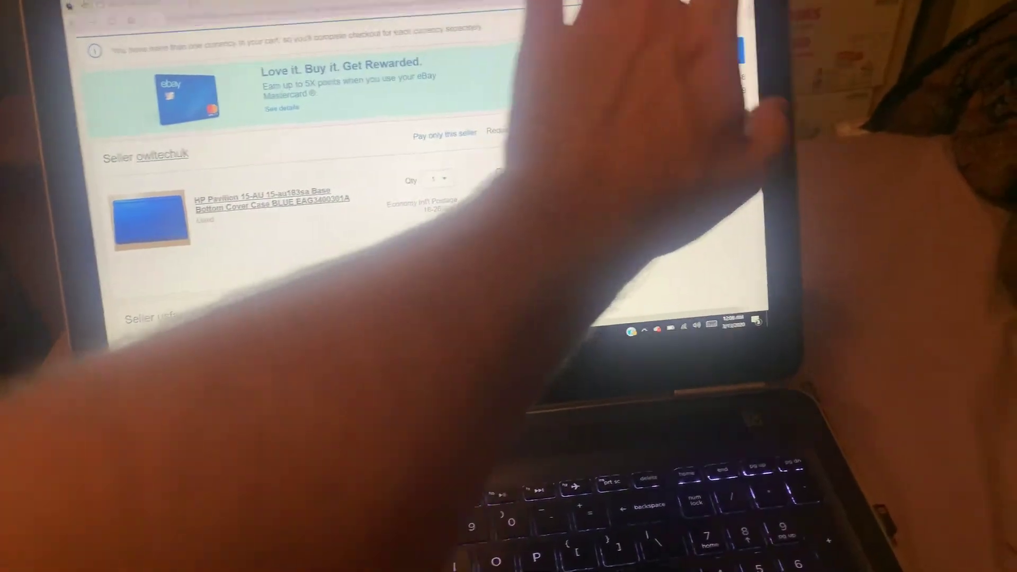
click(604, 47)
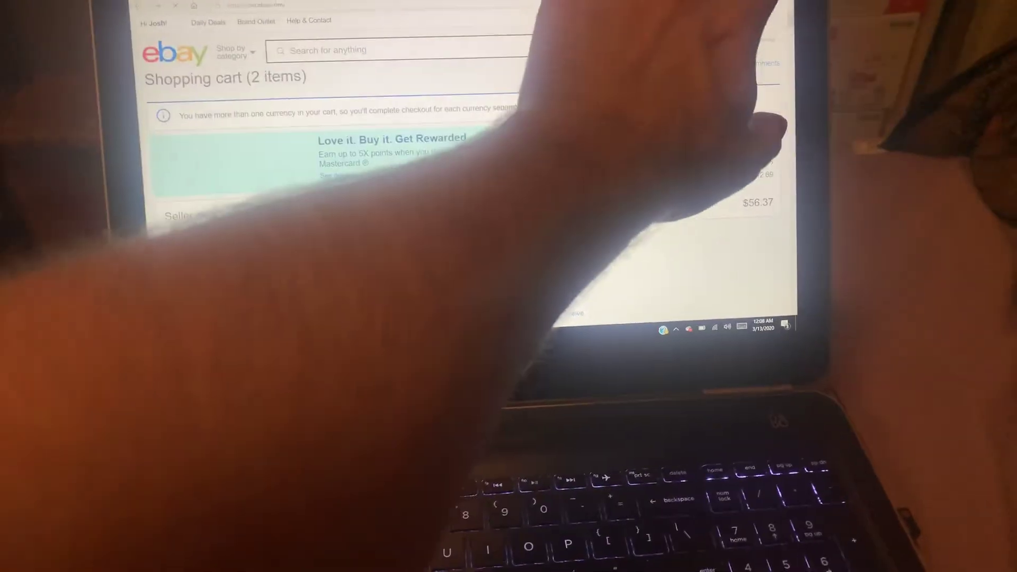
Close Edge, then later page to the next related HP Pavilion 15-AU parts.
click(779, 8)
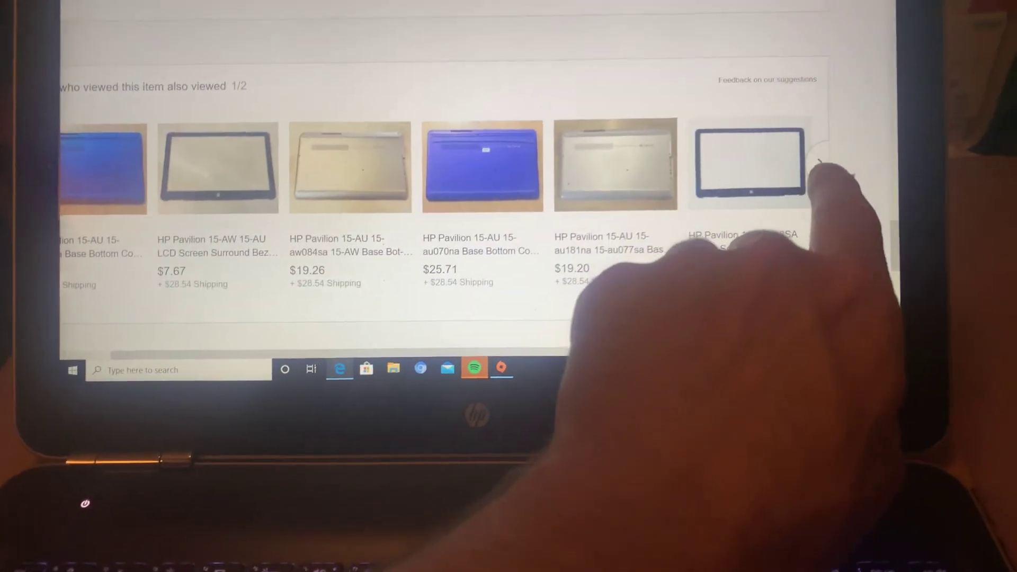
click(1001, 72)
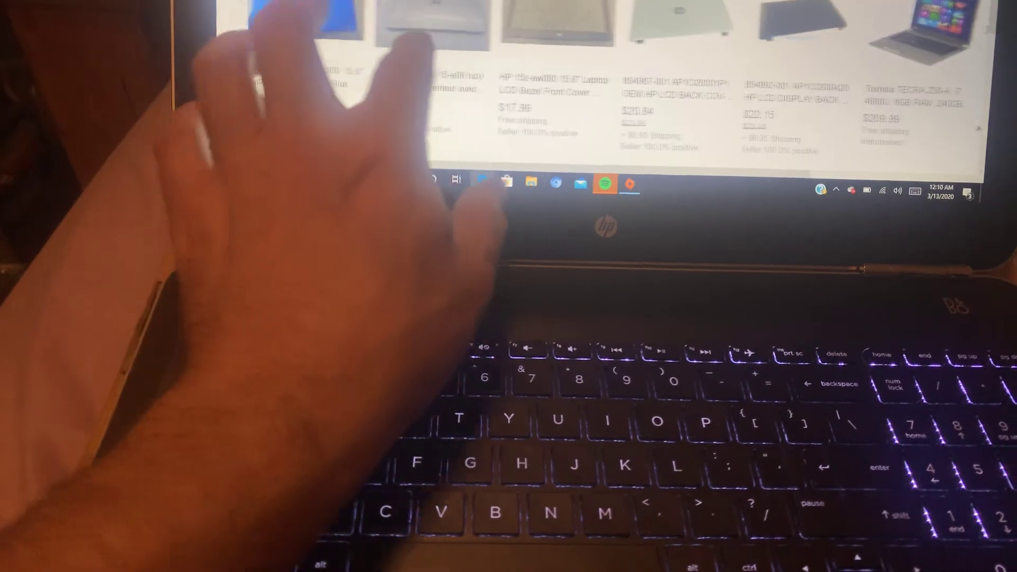
scroll(557, 119, down, 5)
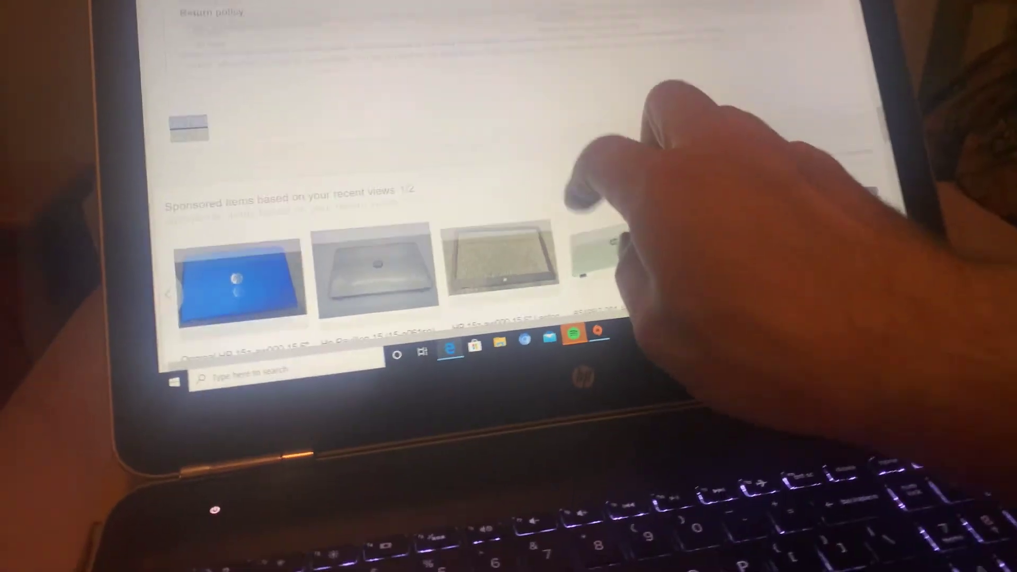
scroll(556, 199, up, 5)
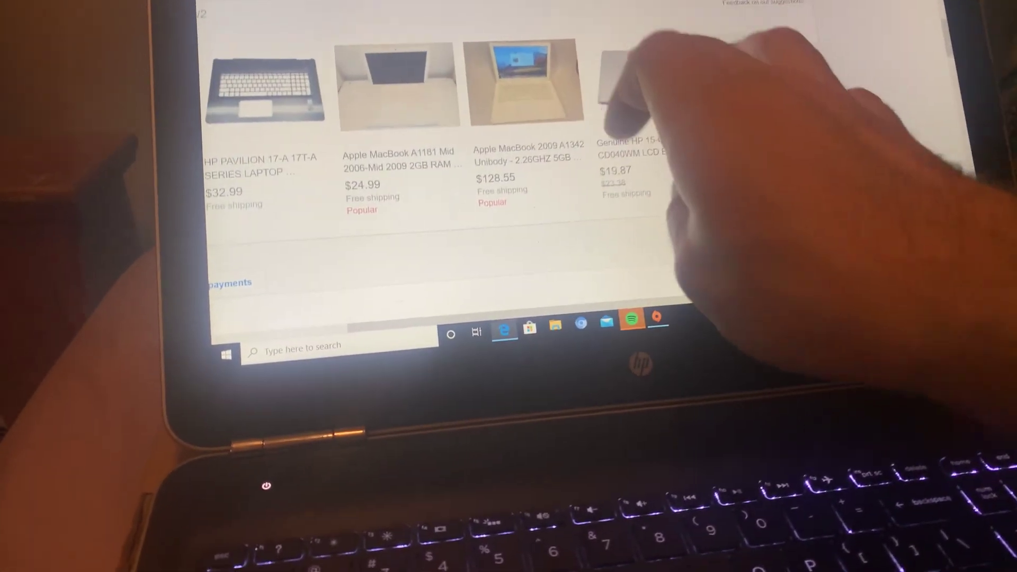
scroll(636, 160, up, 5)
Drag through the listing toward the cart holding the blue 15-au183sa bottom case at GBP 15.90.
drag(660, 144, 786, 135)
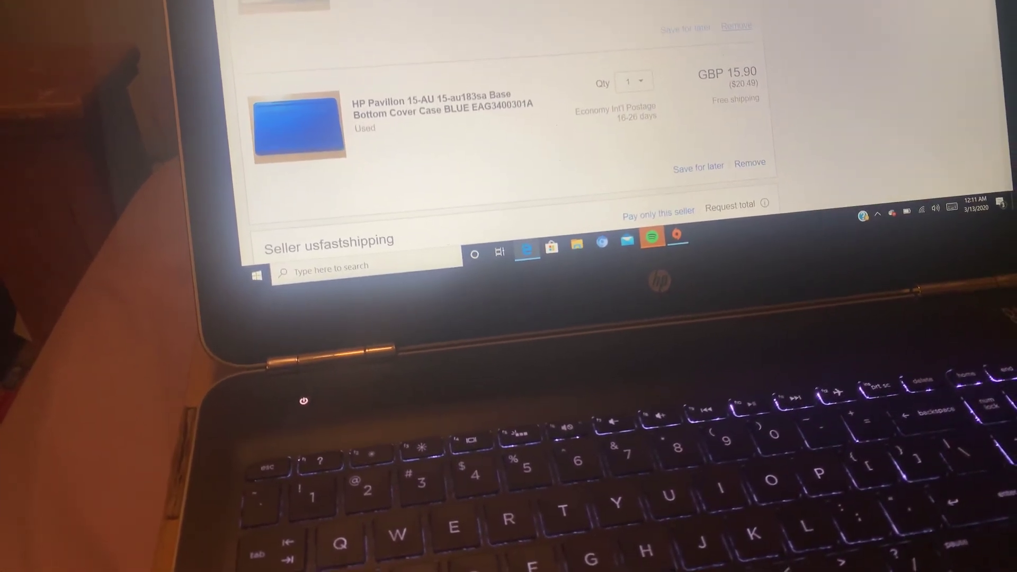
scroll(652, 120, down, 5)
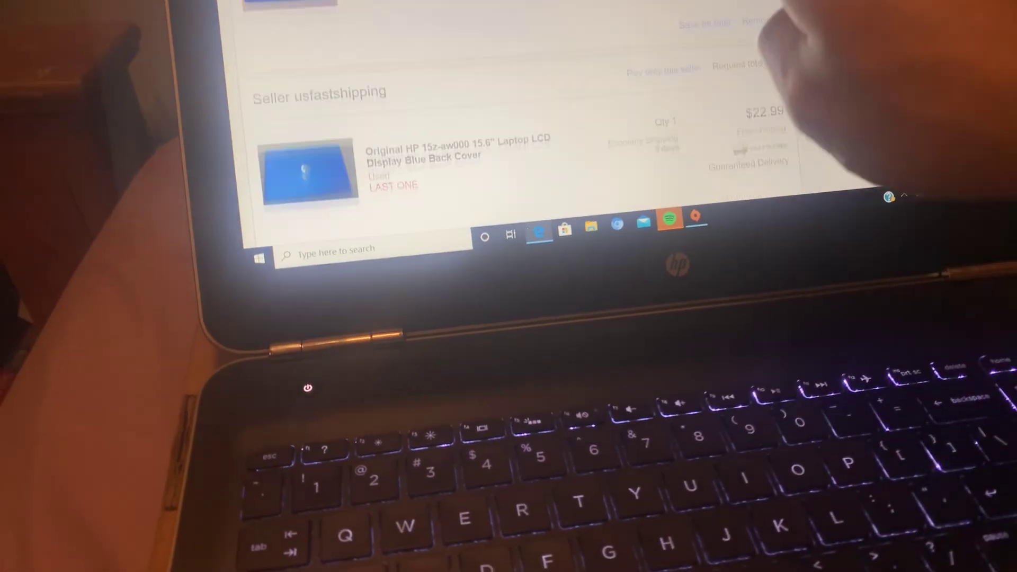
scroll(652, 119, down, 3)
scroll(692, 80, up, 5)
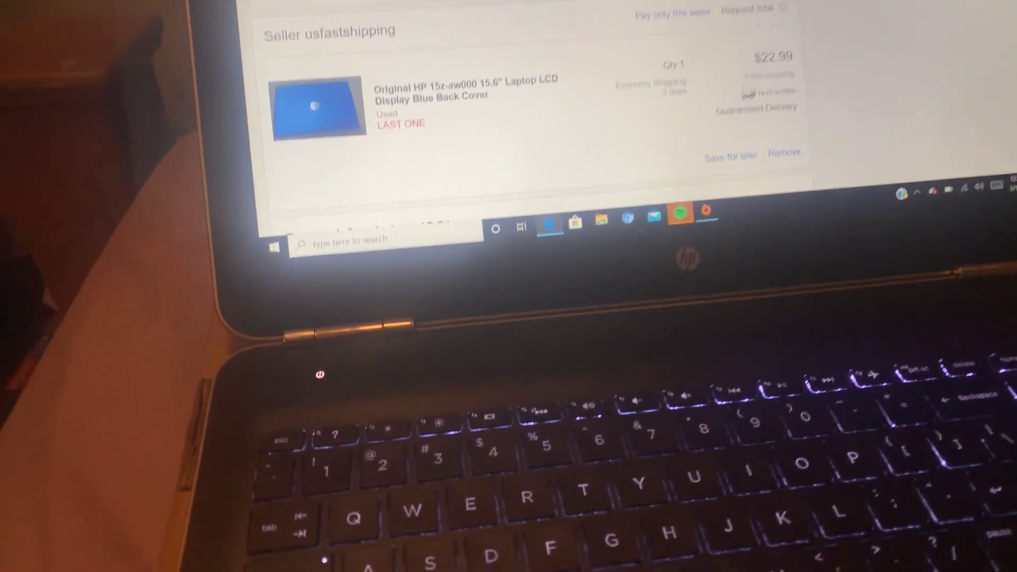